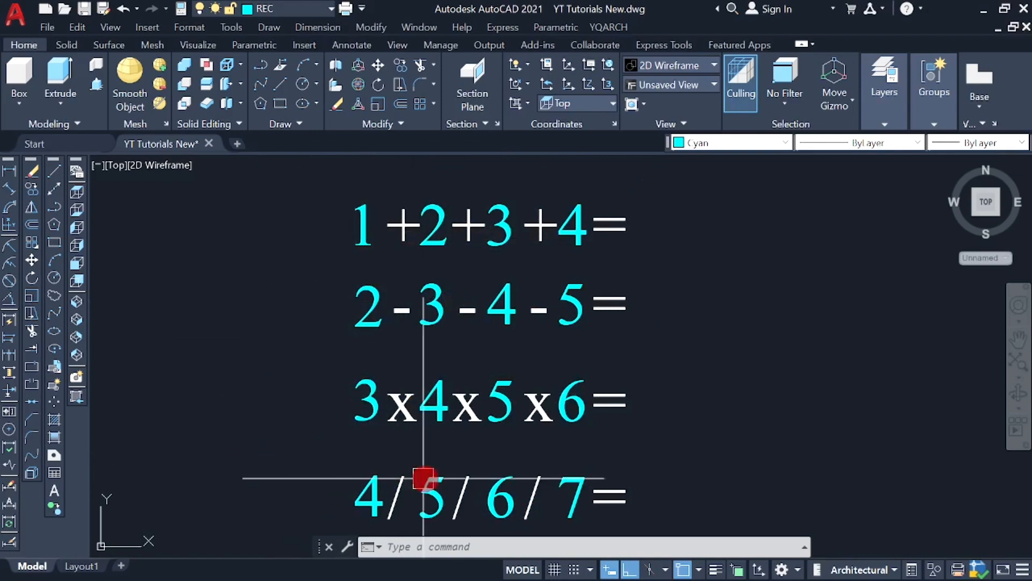
Start the YQArch addition command (+) and select the whole 1+2+3+4 expression as the augend and addends
mouse_move(399, 355)
middle_down()
mouse_move(388, 356)
mouse_move(442, 339)
mouse_move(380, 346)
middle_up()
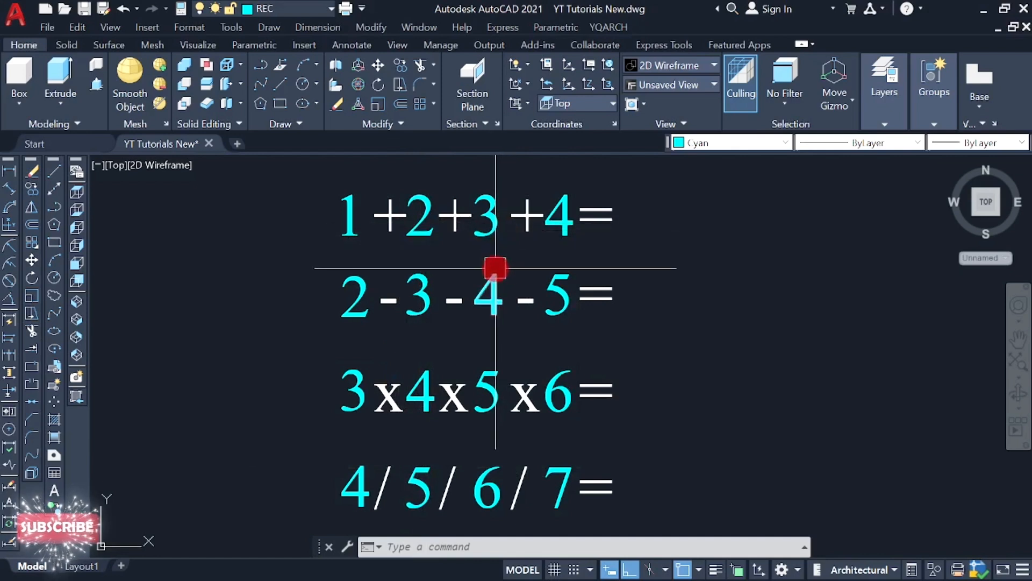
middle_drag(436, 266, 434, 277)
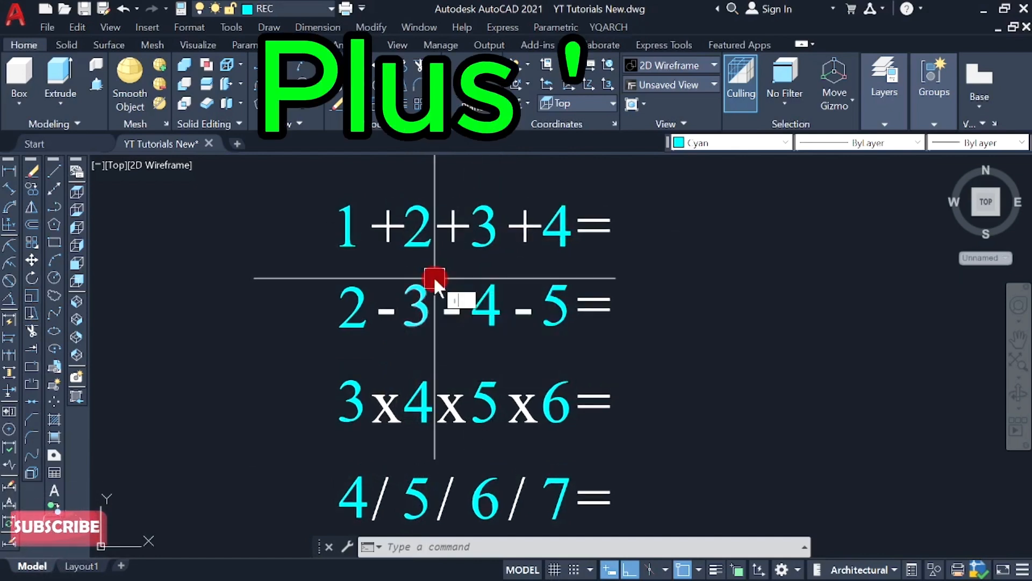
text(+)
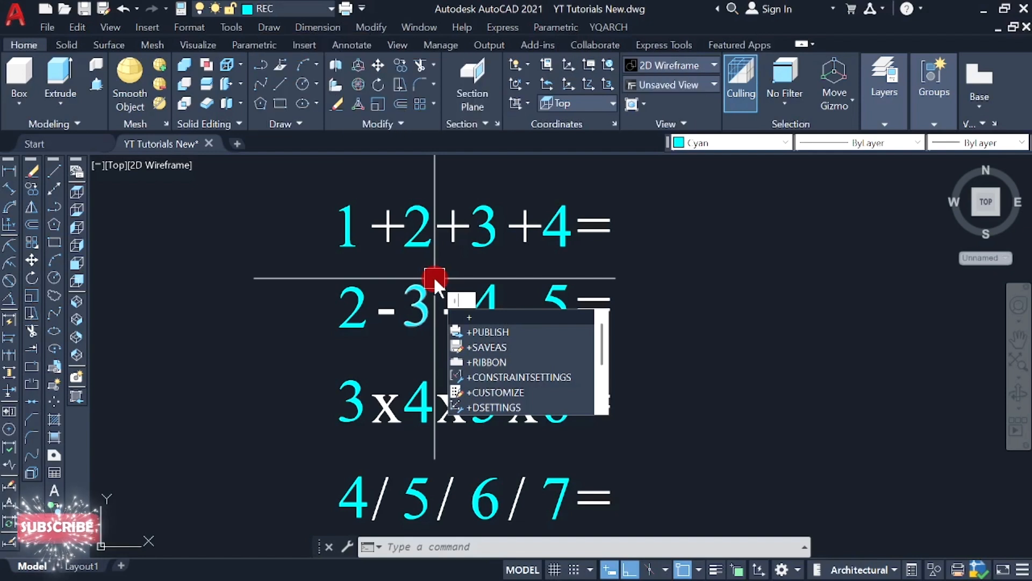
key(Return)
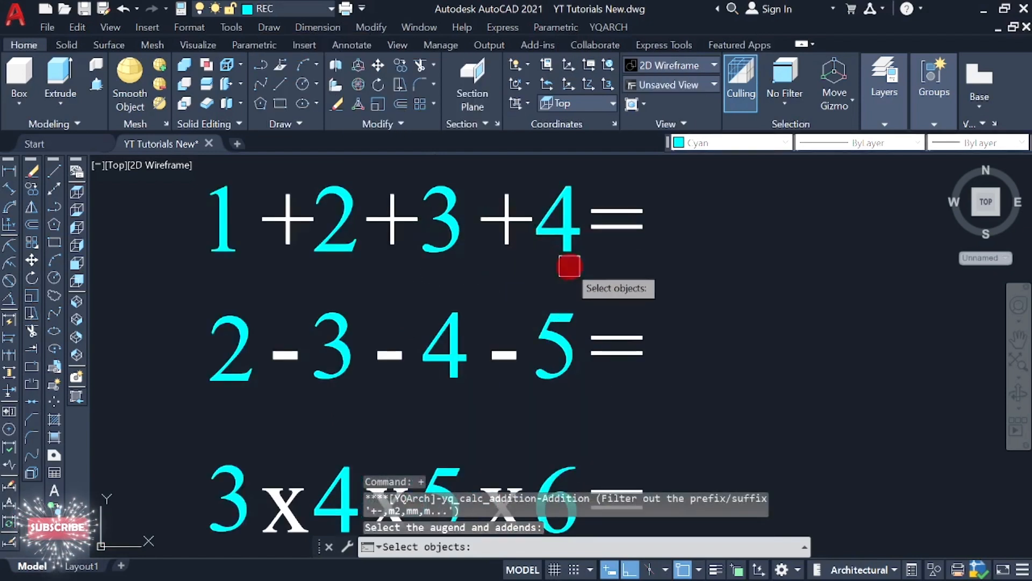
scroll(621, 305, up, 2)
click(623, 318)
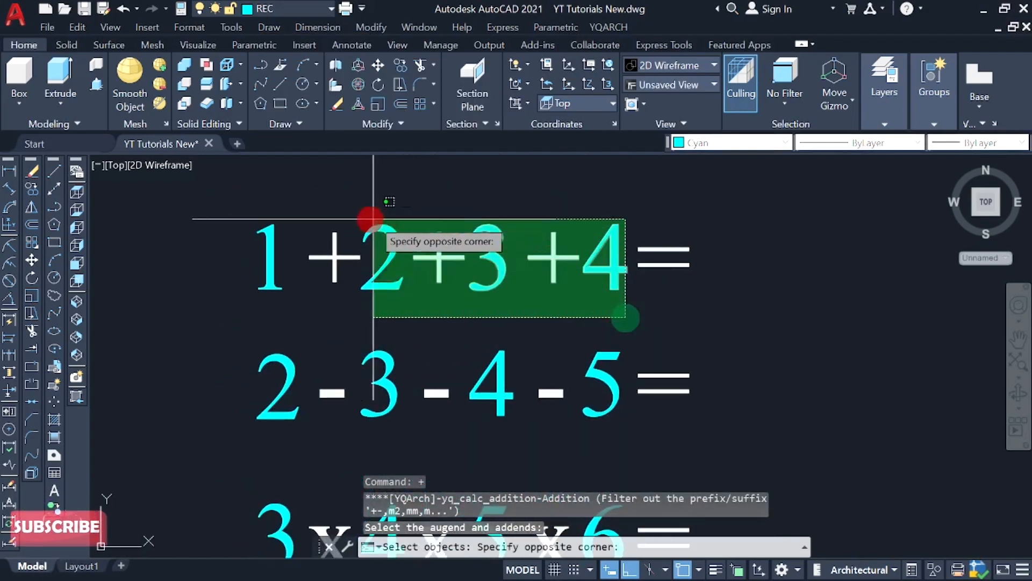
click(250, 205)
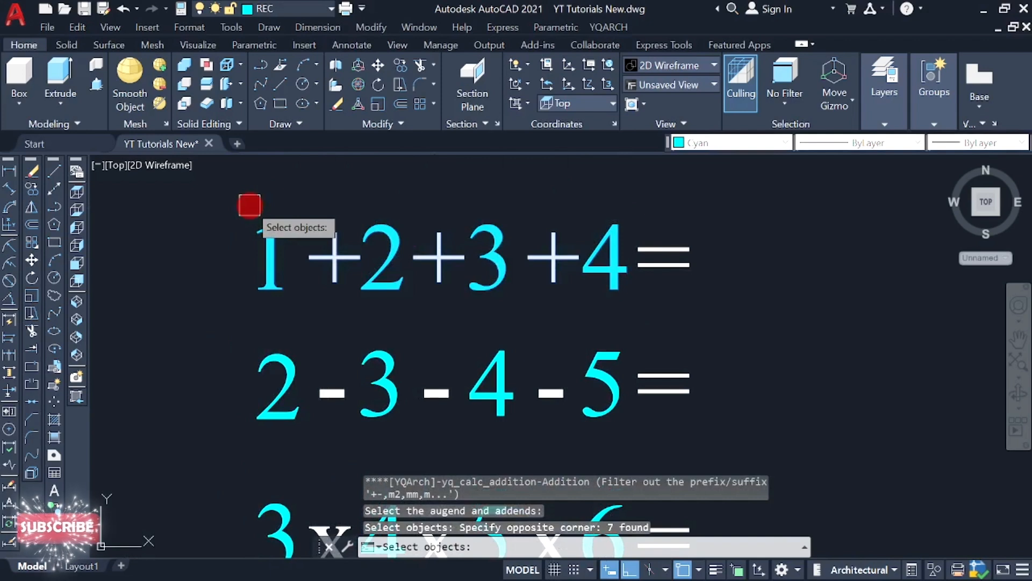
key(Return)
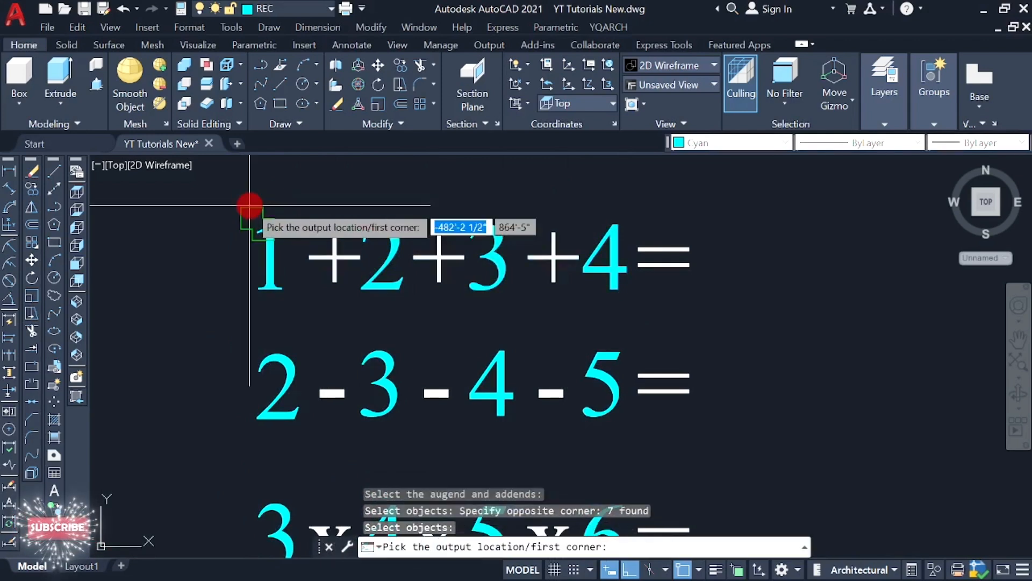
Place the sum in a two-corner output area just after the equals sign of the addition row
scroll(249, 204, down, 2)
scroll(539, 224, up, 2)
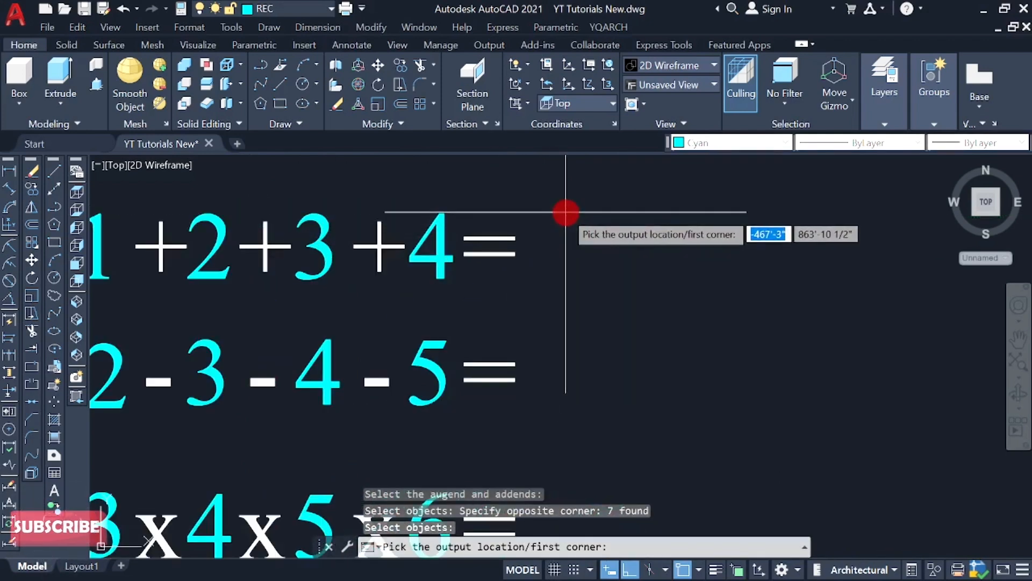
click(542, 210)
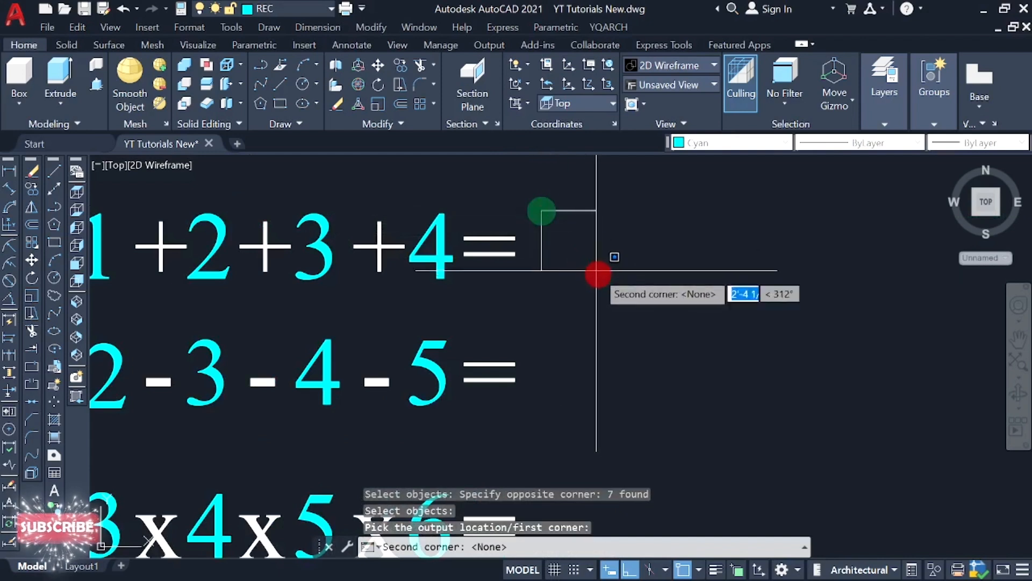
click(608, 279)
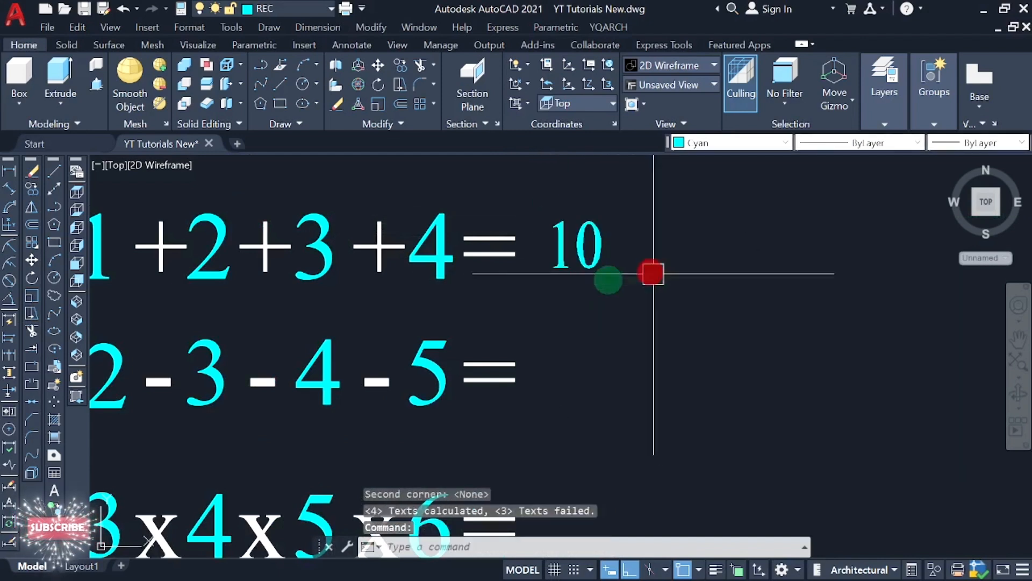
Start the YQArch subtraction command (-) and choose the 2 in the second row as the minuend
mouse_move(499, 277)
middle_down()
mouse_move(574, 281)
mouse_move(549, 286)
mouse_move(582, 277)
middle_up()
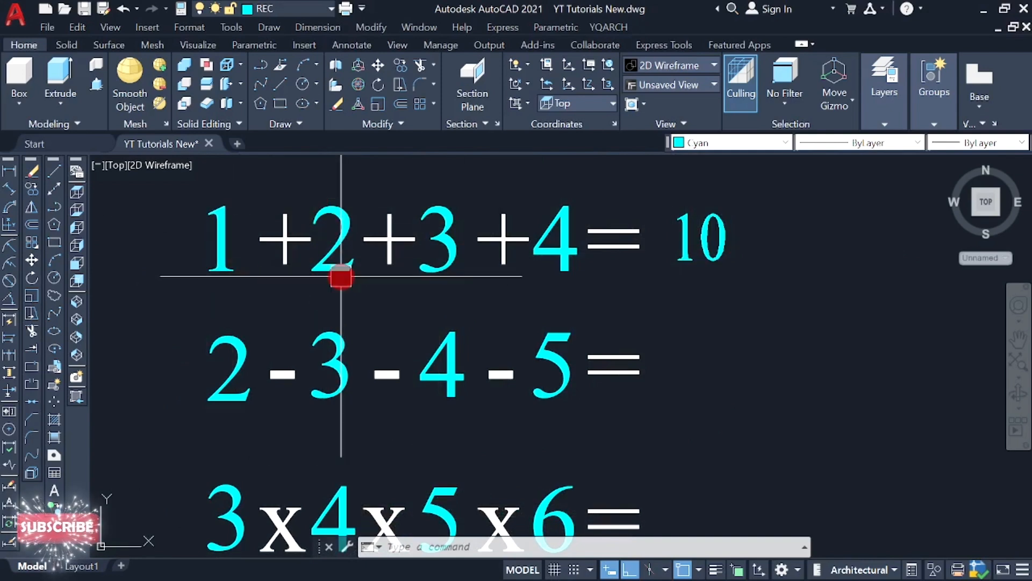
middle_drag(467, 317, 465, 275)
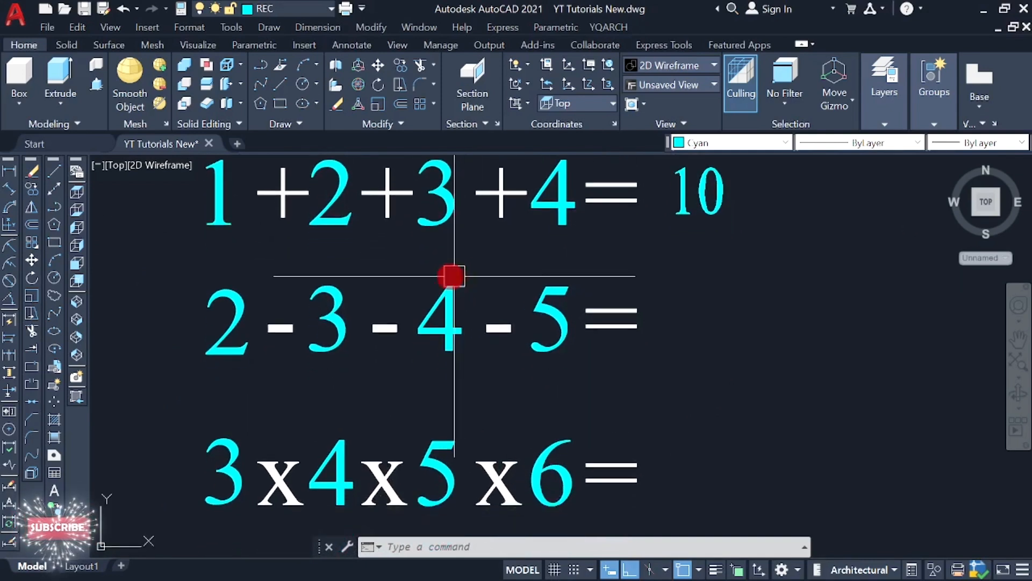
scroll(301, 279, down, 2)
middle_drag(263, 339, 353, 354)
scroll(294, 323, up, 2)
scroll(348, 341, down, 2)
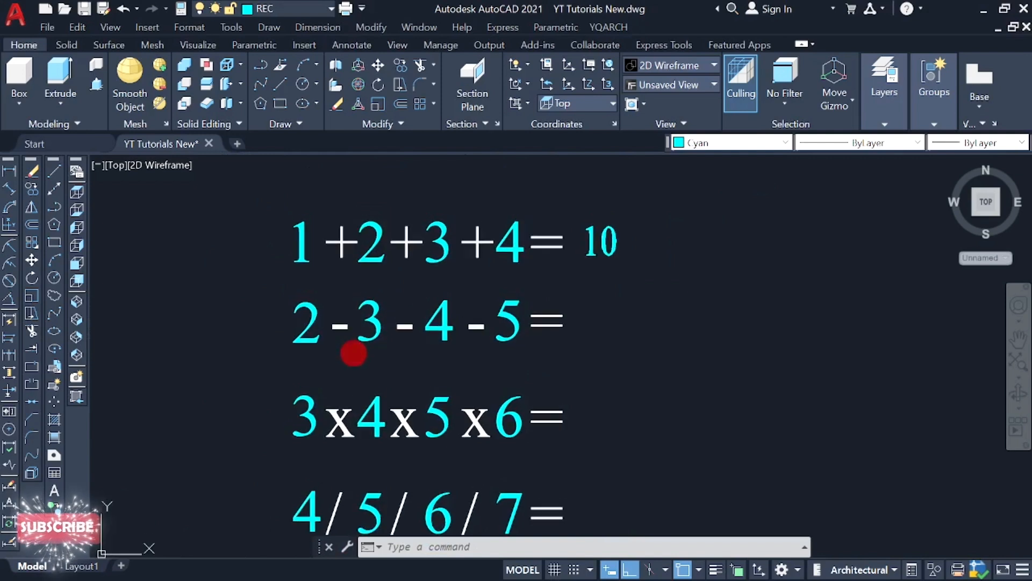
text(-)
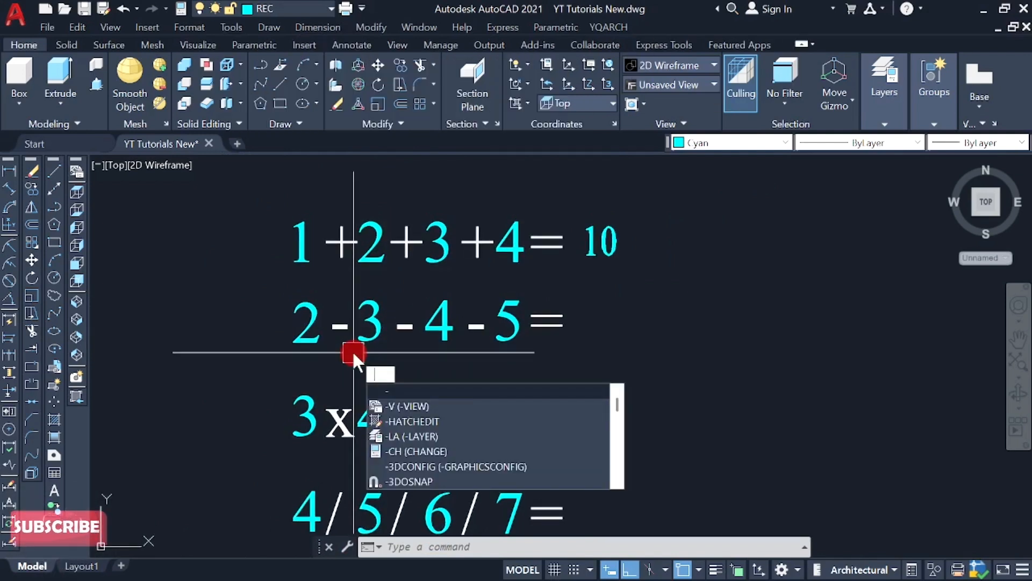
key(Return)
scroll(351, 353, up, 3)
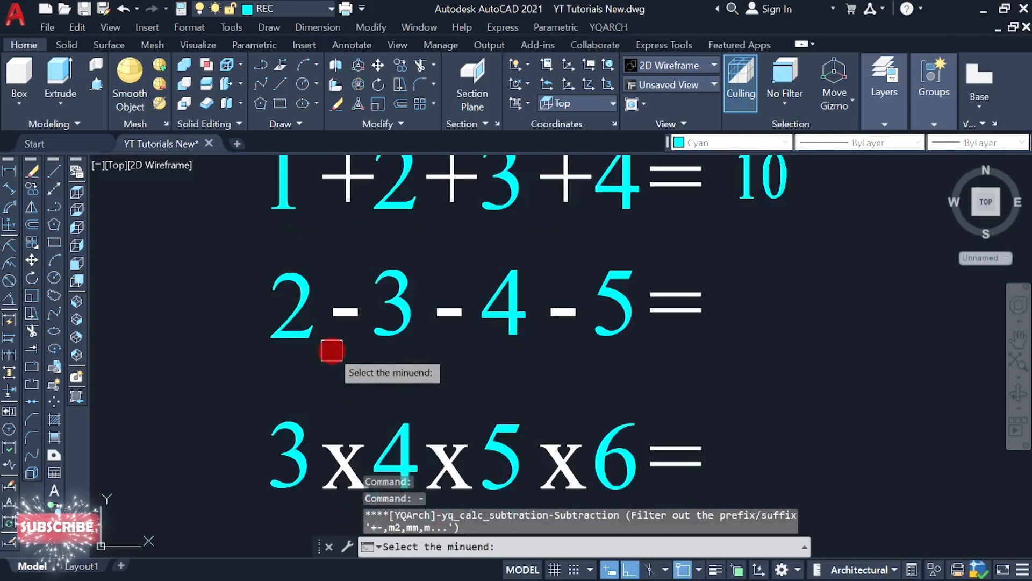
middle_drag(329, 351, 307, 341)
click(268, 301)
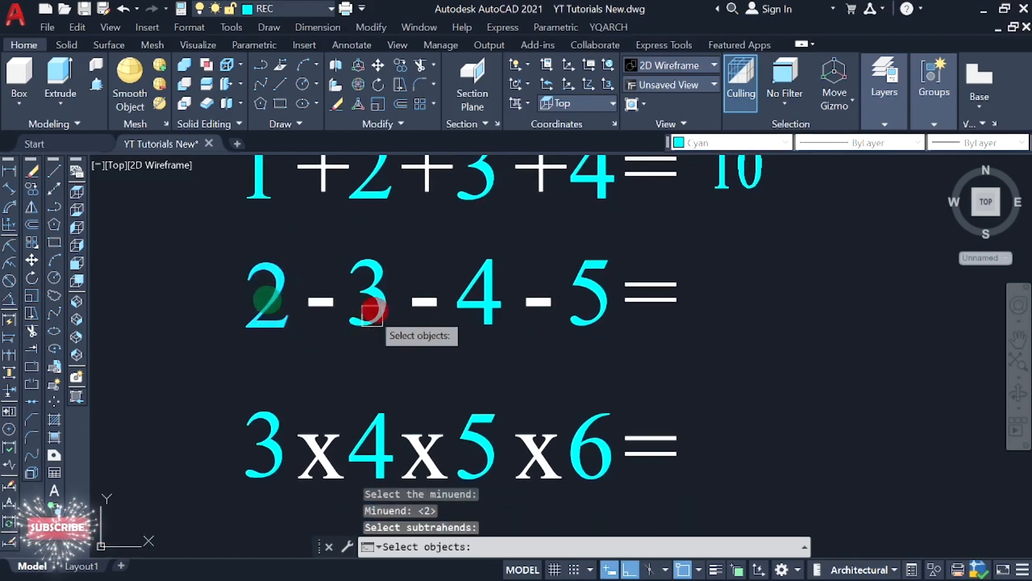
Choose 3, 4 and 5 as the subtrahends and place the result in an output area after the row's equals sign
click(378, 293)
click(483, 301)
click(593, 305)
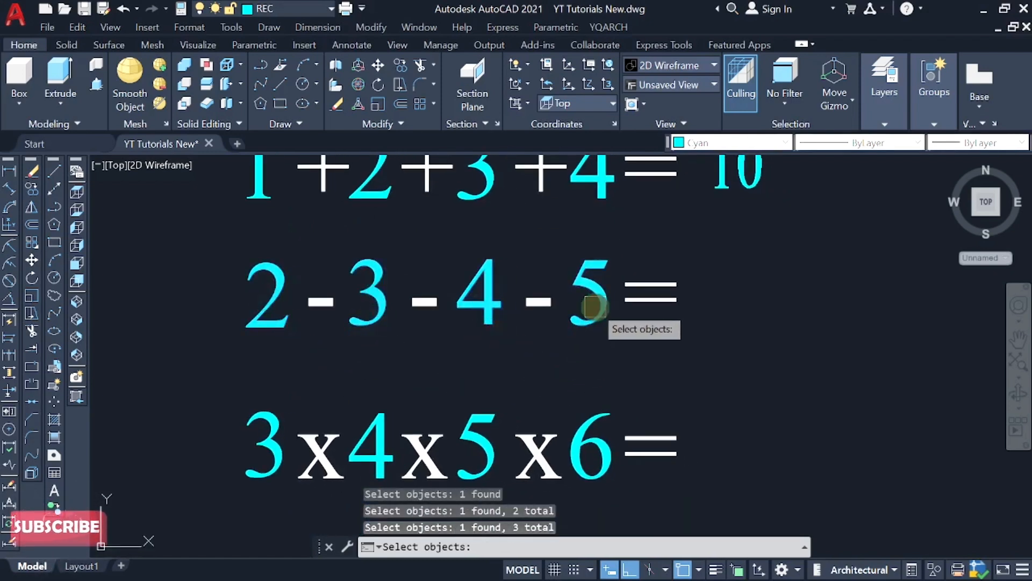
middle_drag(702, 350, 662, 363)
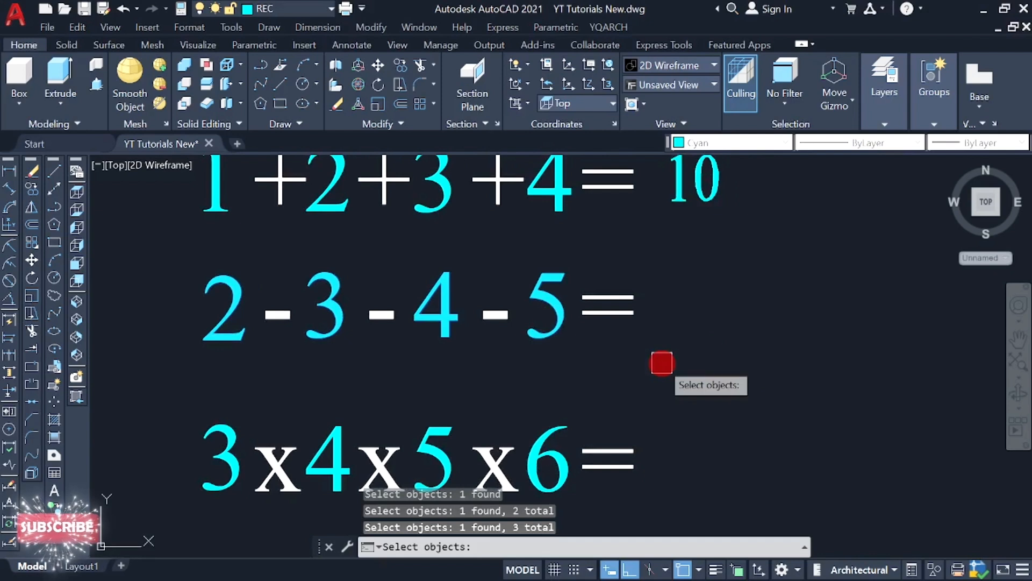
key(Return)
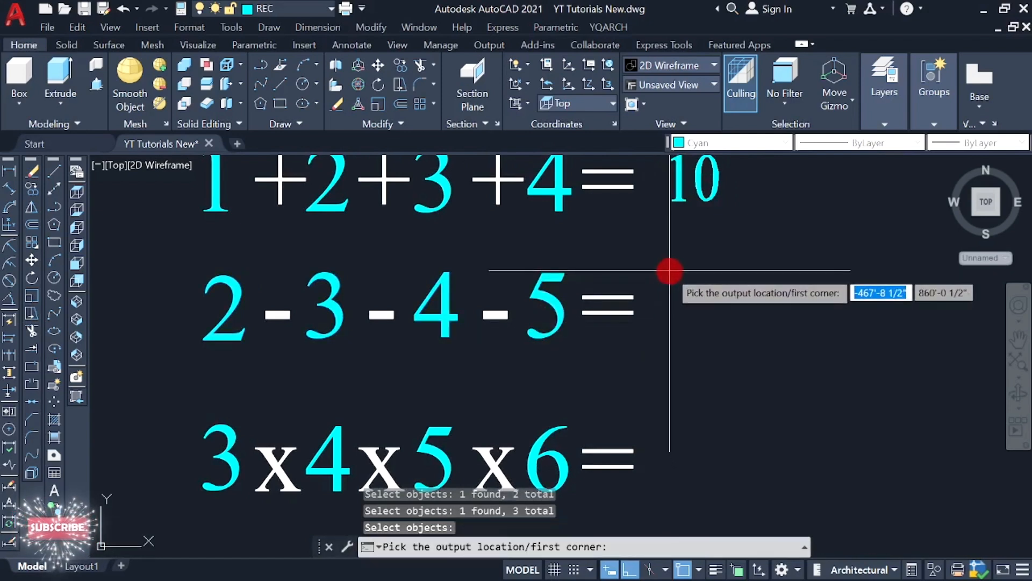
click(667, 268)
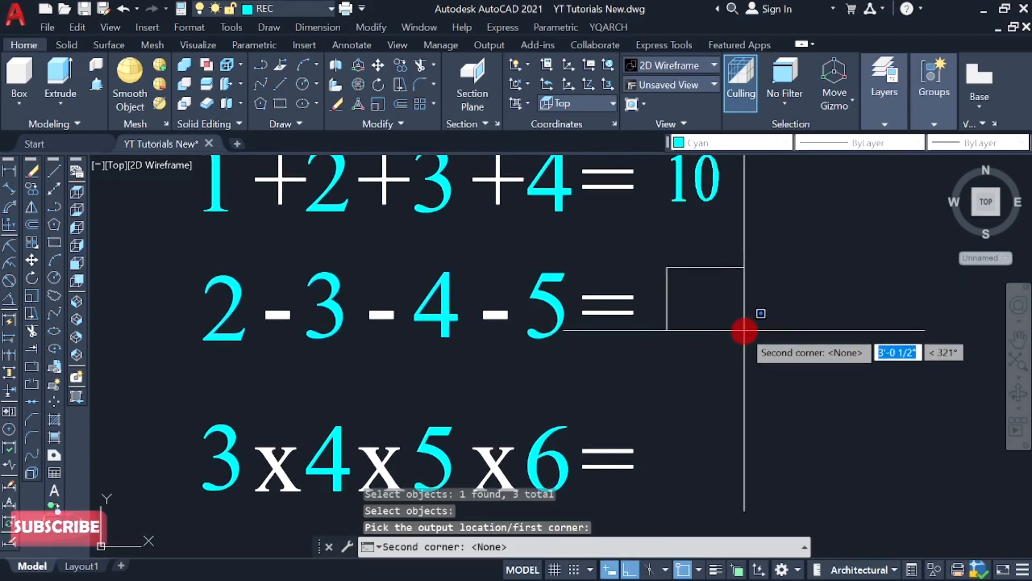
click(744, 330)
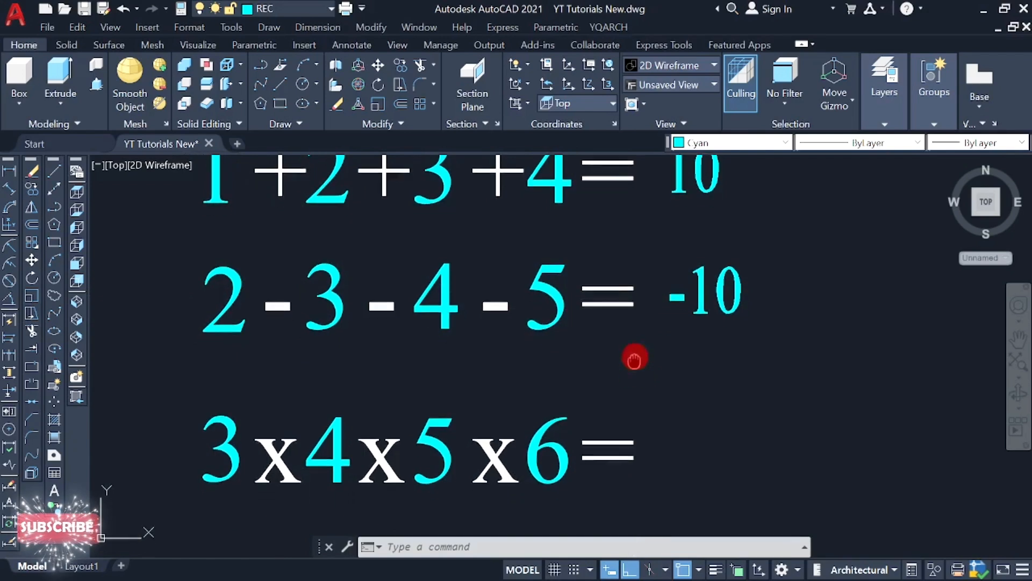
Multiply the numbers in the 3x4x5x6 row with the YQArch multiplication command (*) and place the product after its equals sign
middle_drag(633, 357, 638, 304)
scroll(638, 304, down, 2)
scroll(553, 370, up, 2)
mouse_move(553, 408)
middle_down()
mouse_move(553, 387)
mouse_move(523, 385)
middle_up()
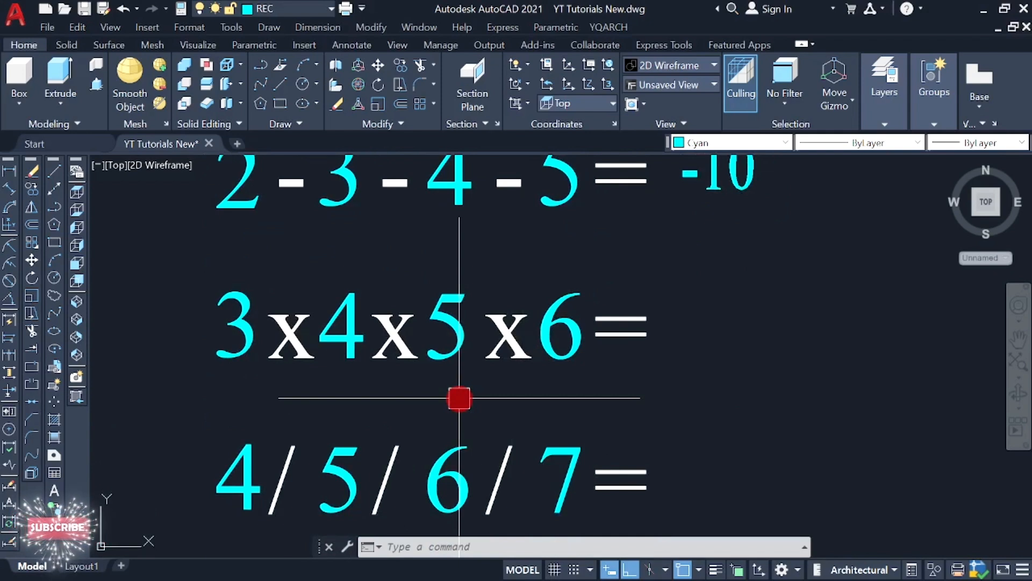
text(*)
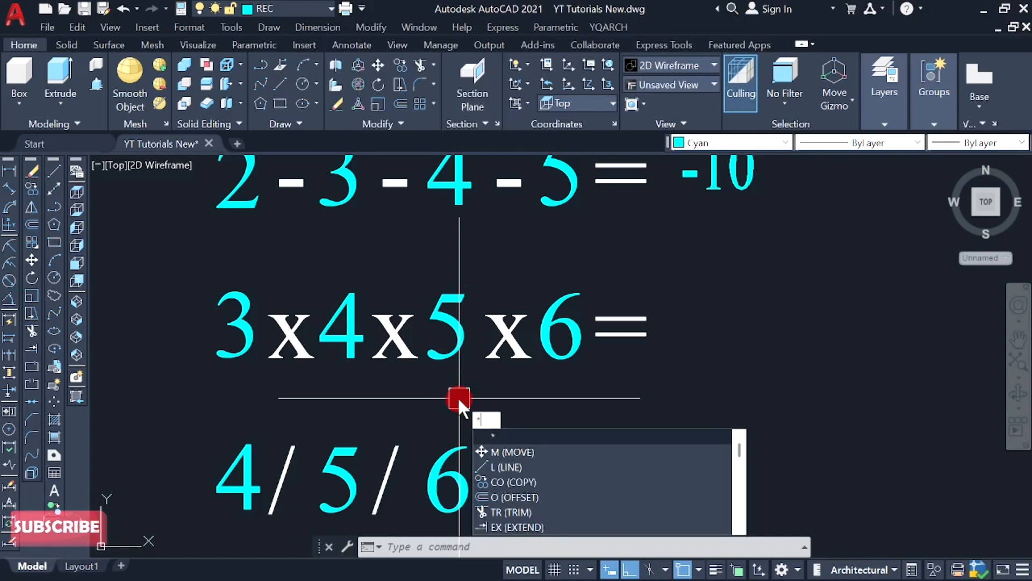
key(Return)
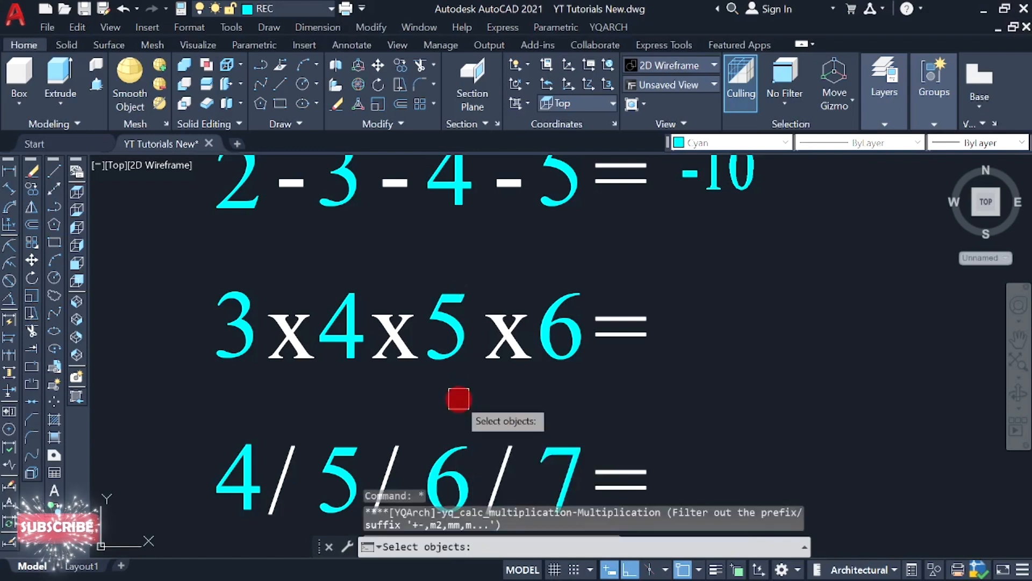
click(575, 387)
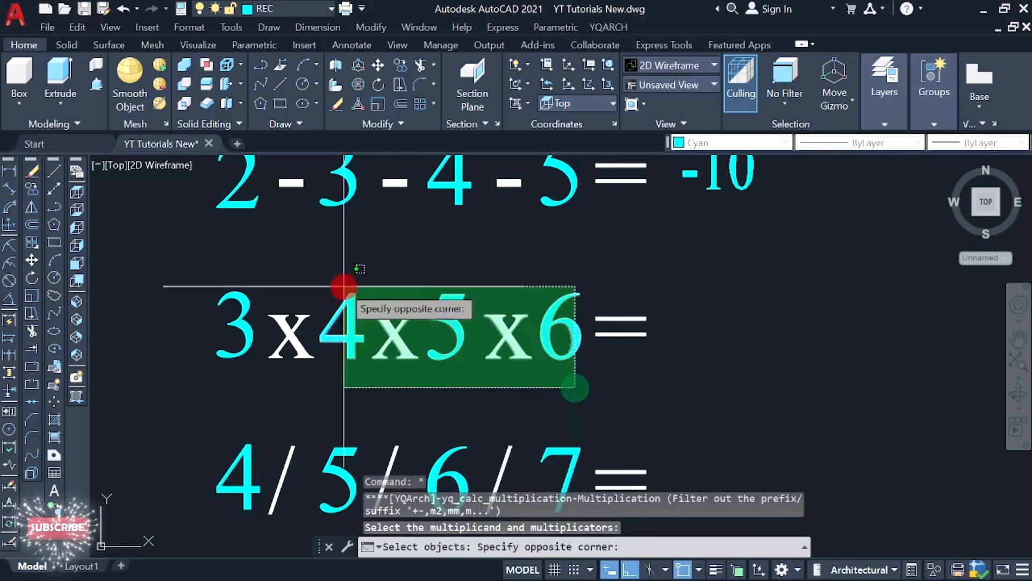
click(209, 281)
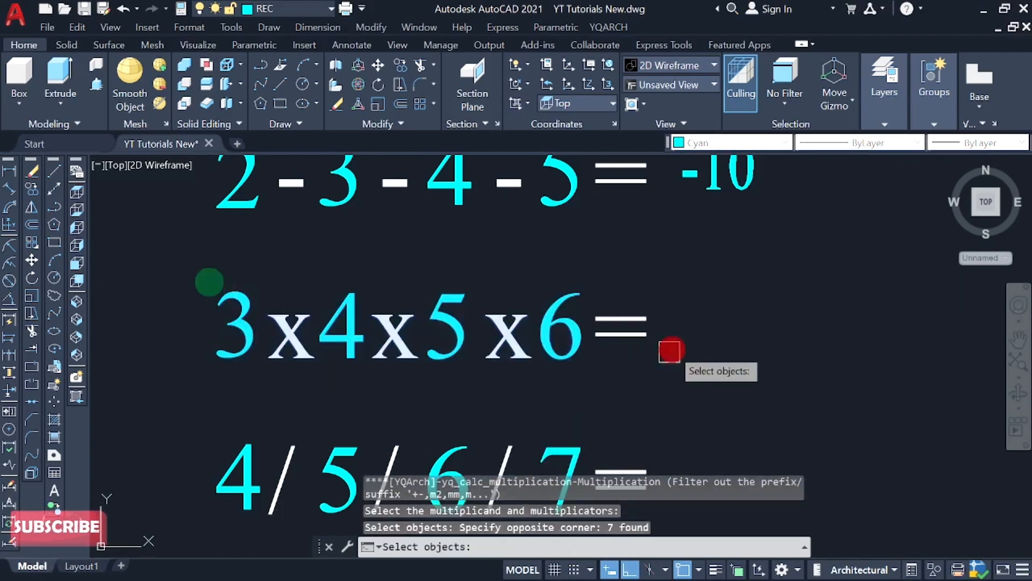
key(Return)
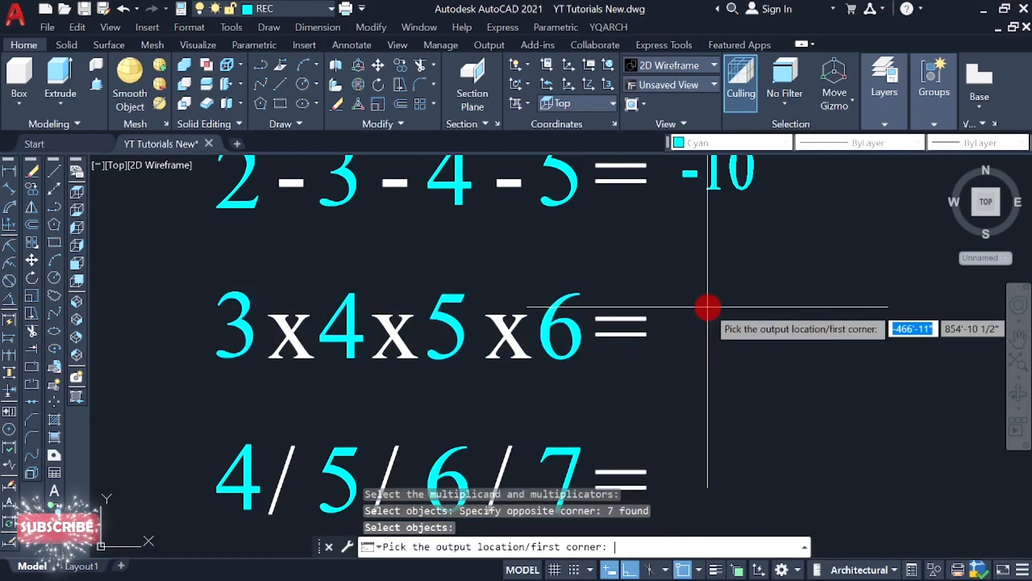
click(669, 289)
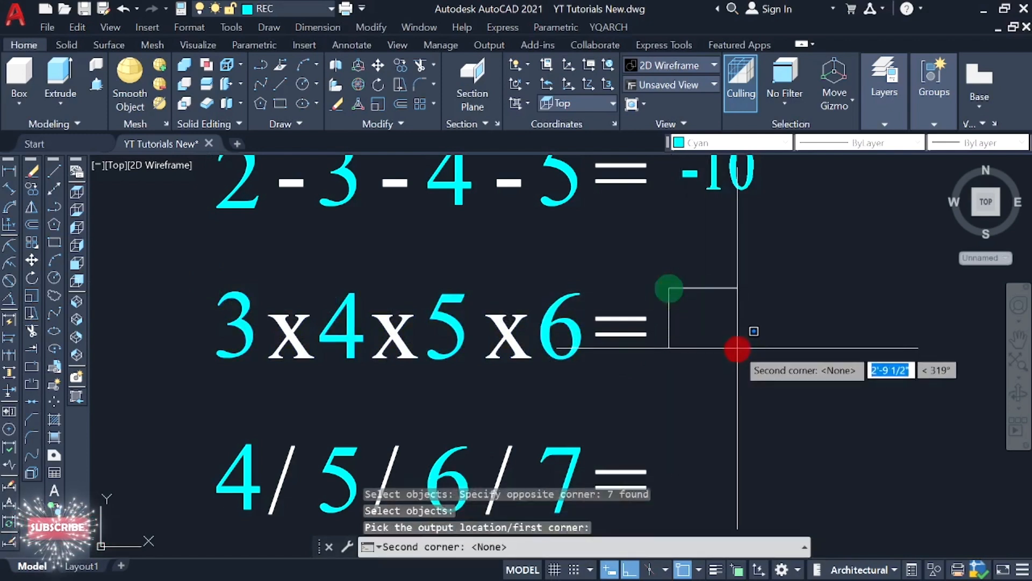
click(743, 359)
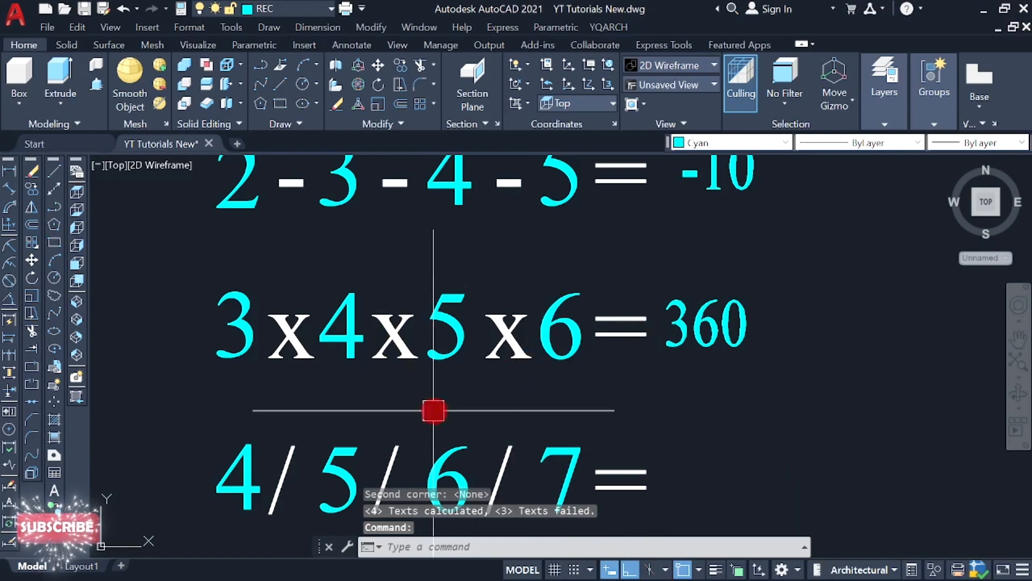
Start the YQArch division command (/) and choose the 4 in the fourth row as the dividend
middle_drag(614, 395, 621, 368)
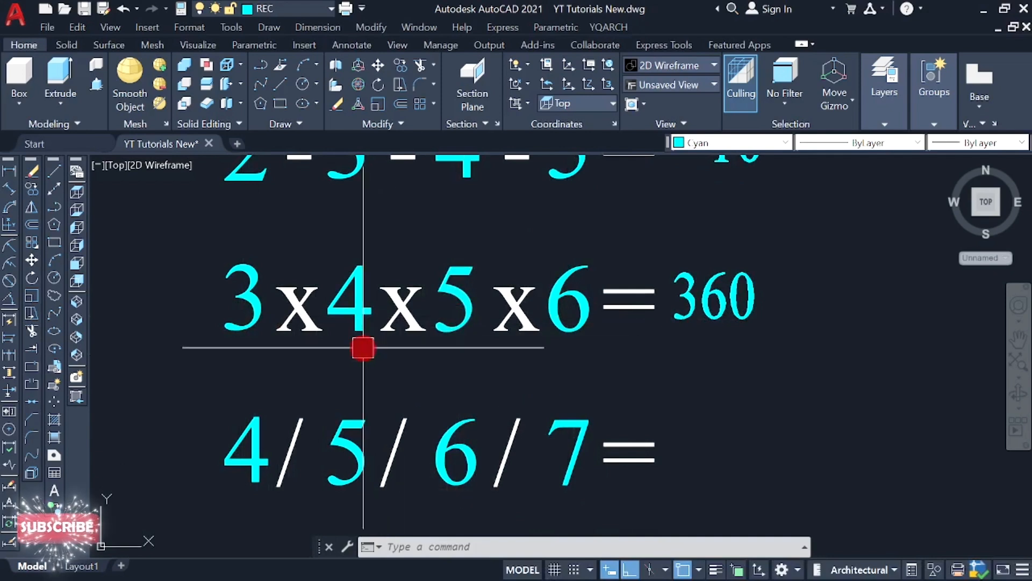
mouse_move(345, 321)
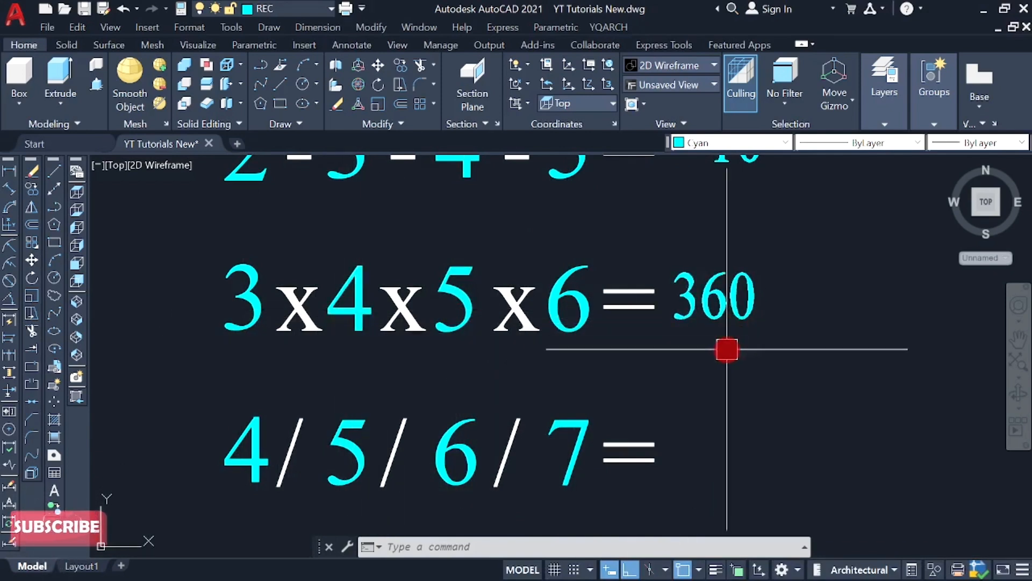
middle_drag(674, 422, 682, 371)
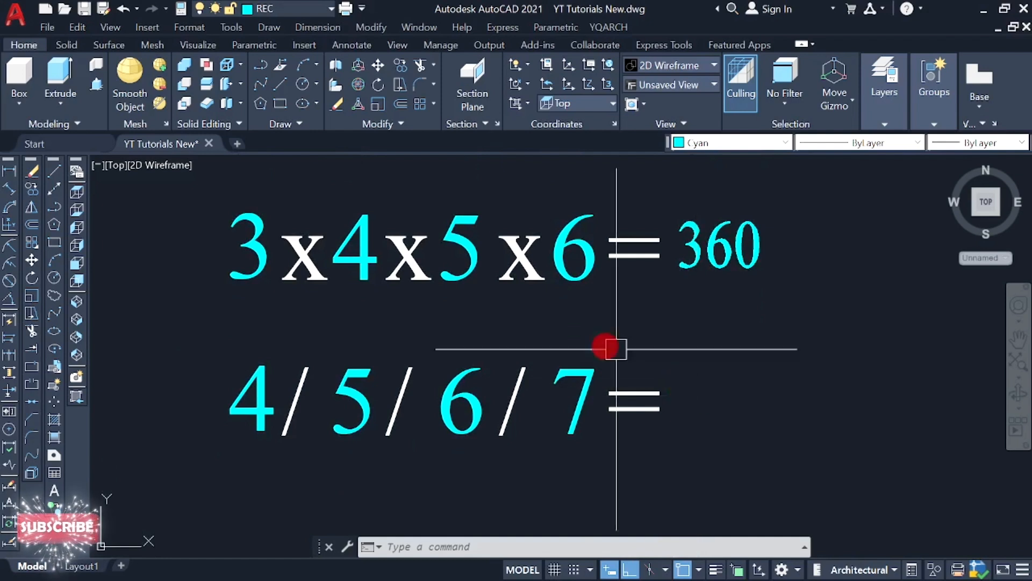
scroll(511, 376, down, 2)
scroll(512, 376, up, 2)
middle_drag(281, 358, 290, 371)
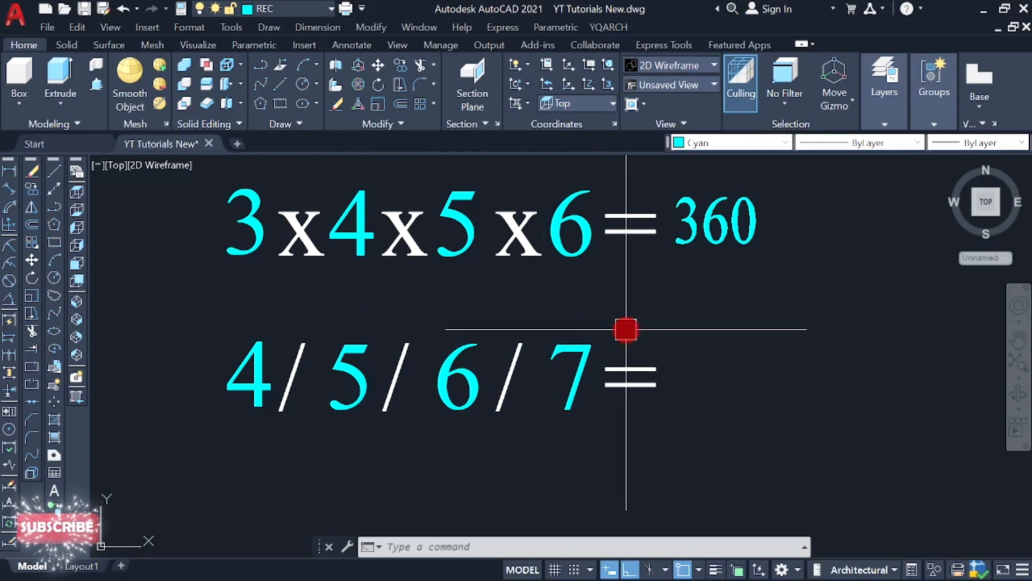
text(/)
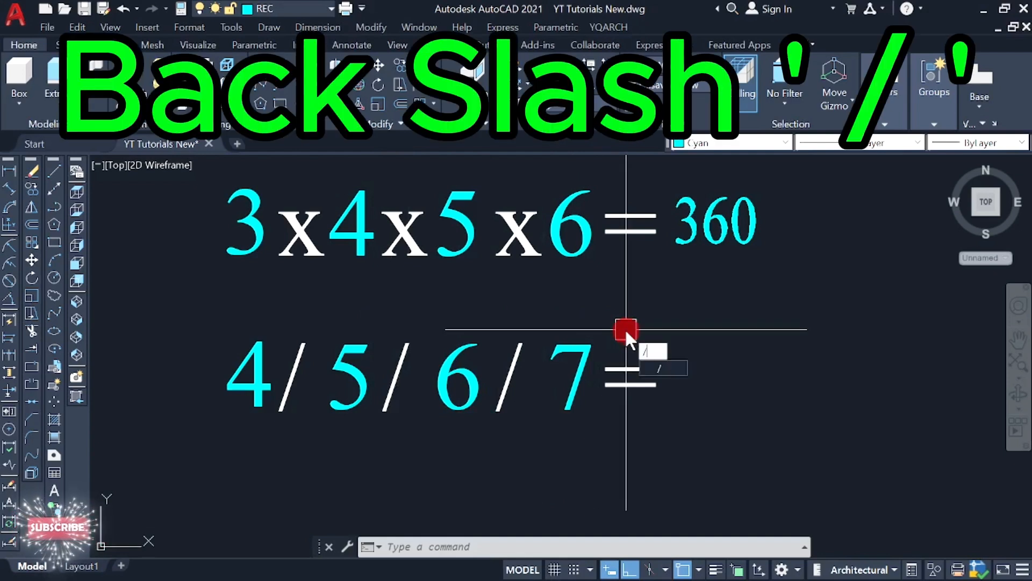
key(Return)
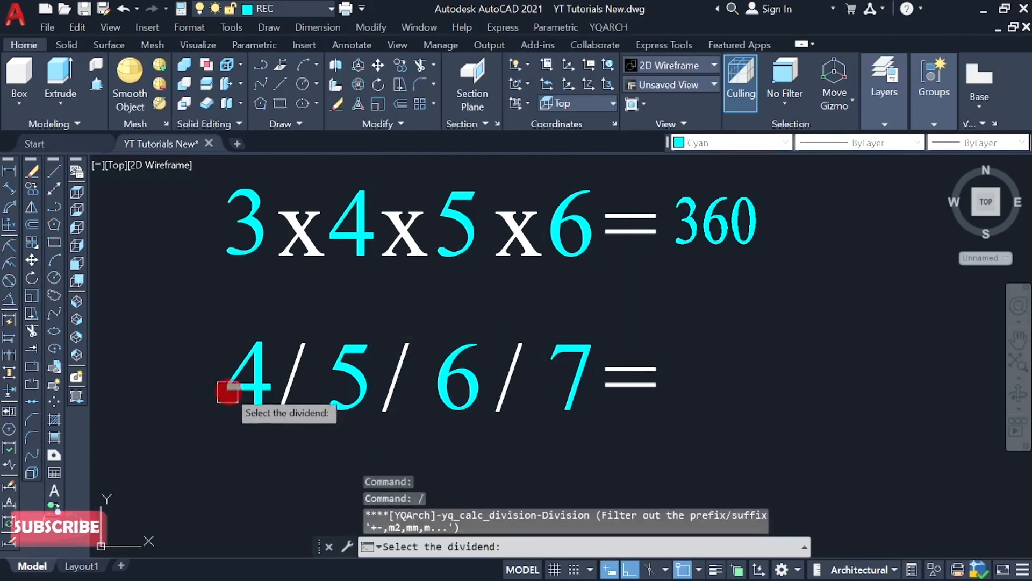
click(228, 391)
Choose 5, 6 and 7 as the divisors and place the quotient in a two-corner output area after the division row's equals sign
click(344, 390)
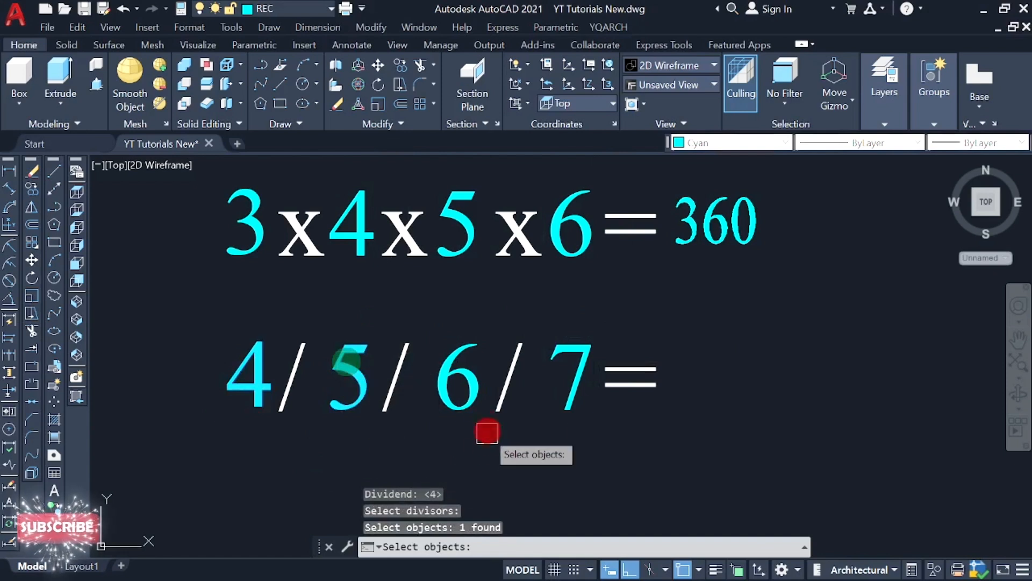
click(461, 384)
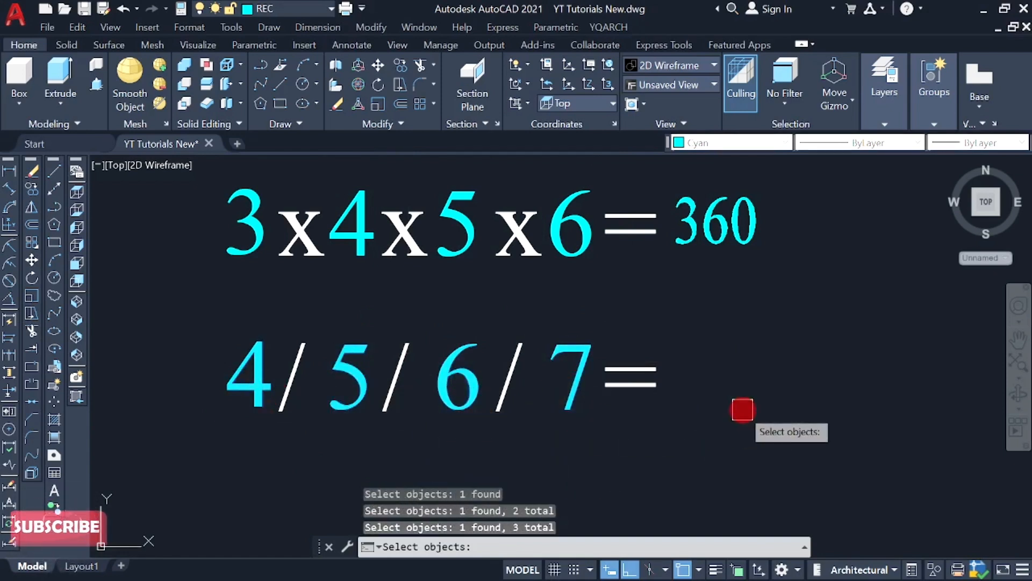
key(Return)
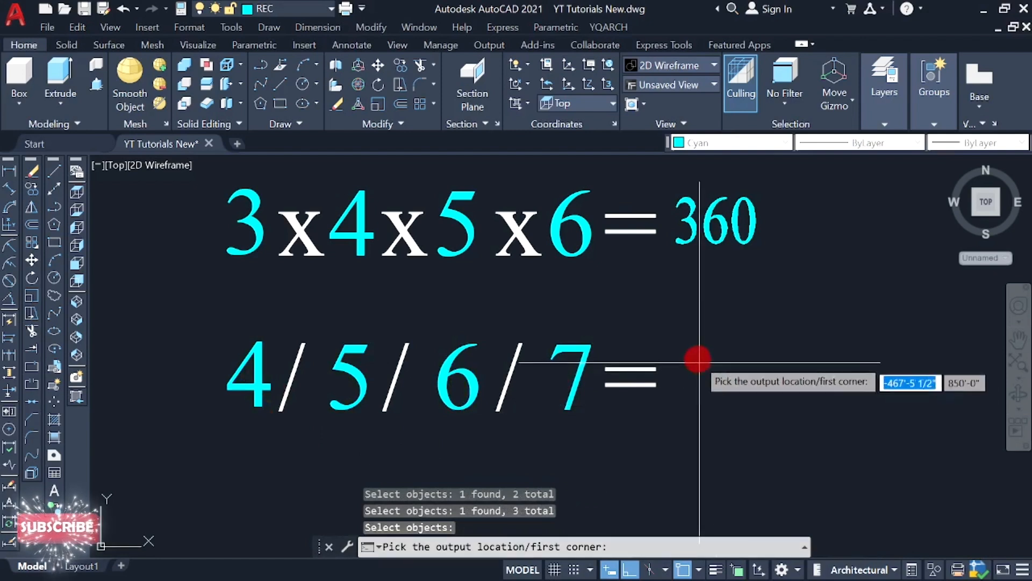
click(677, 332)
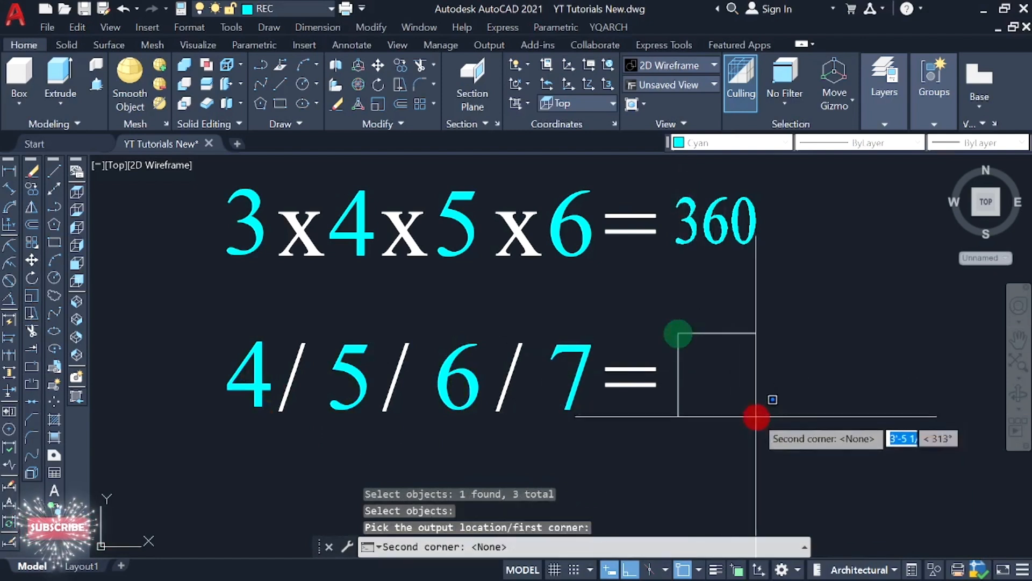
click(768, 409)
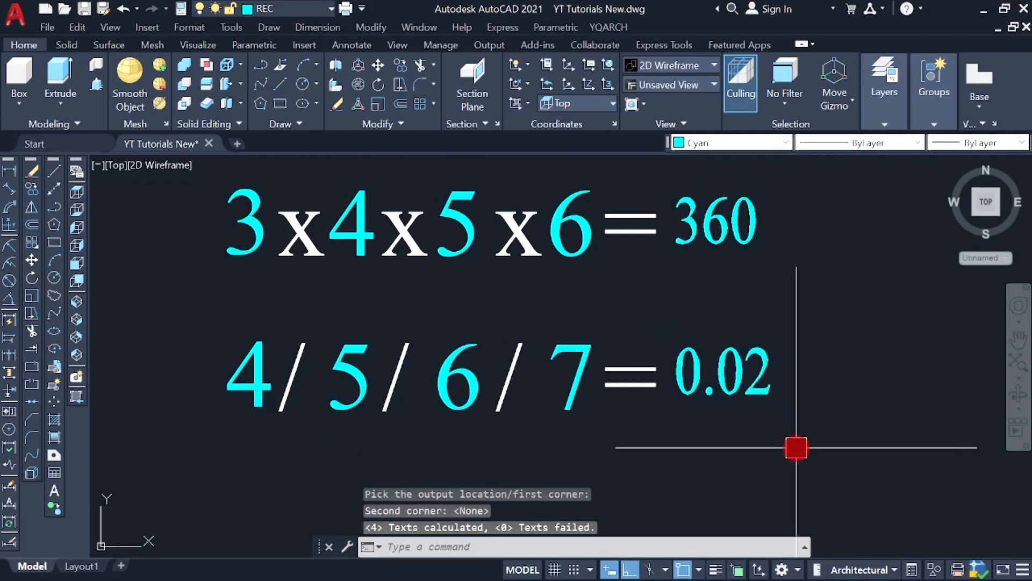
scroll(583, 404, down, 4)
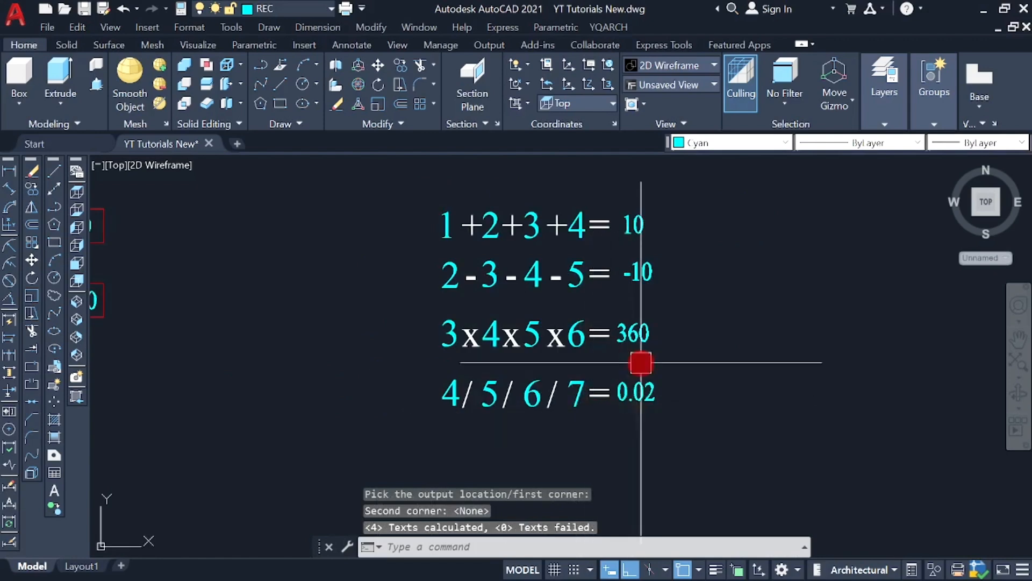
scroll(641, 333, up, 2)
middle_drag(580, 331, 568, 358)
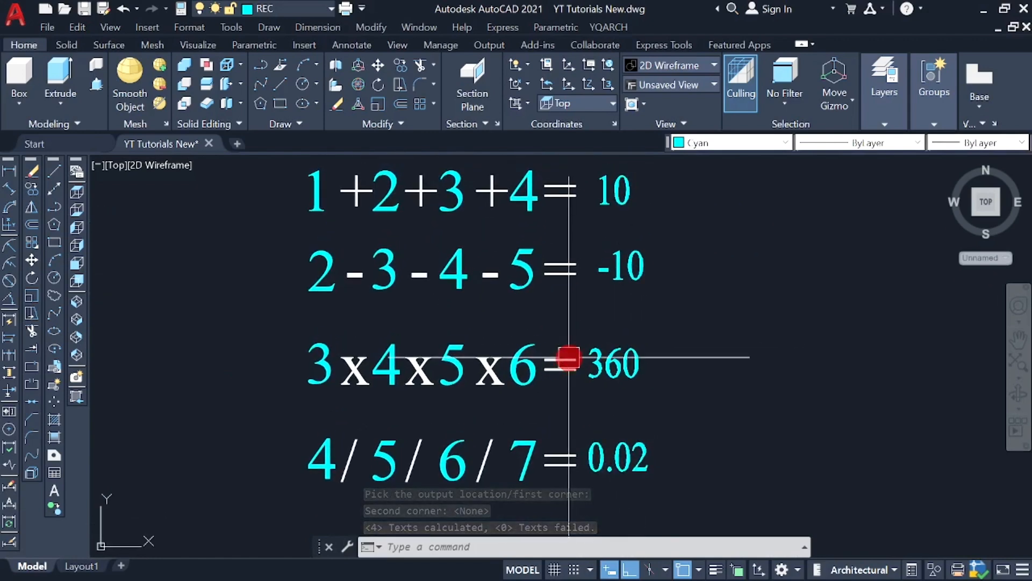
scroll(540, 334, down, 2)
scroll(530, 318, up, 2)
mouse_move(530, 317)
middle_down()
mouse_move(505, 322)
mouse_move(506, 331)
middle_up()
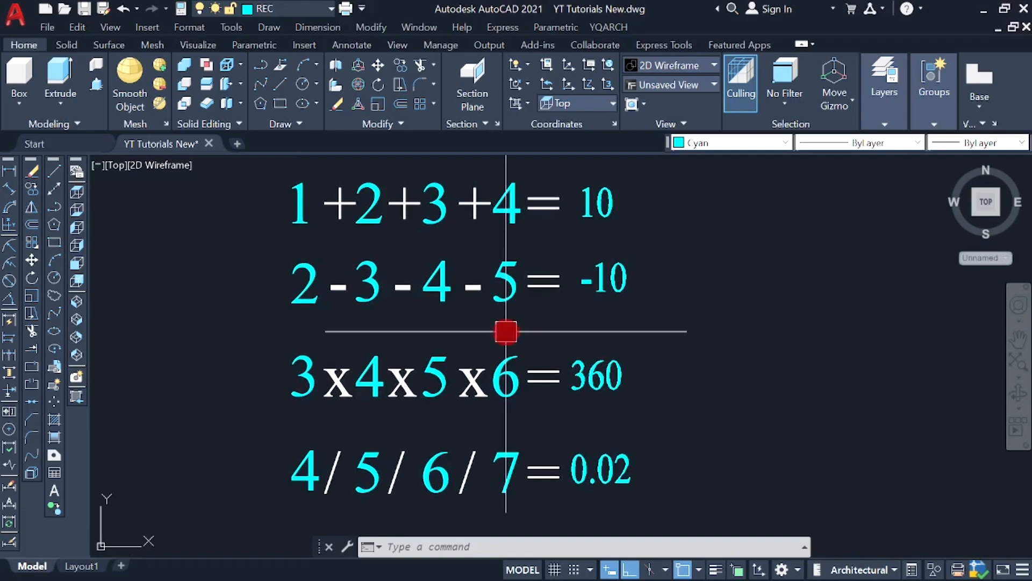